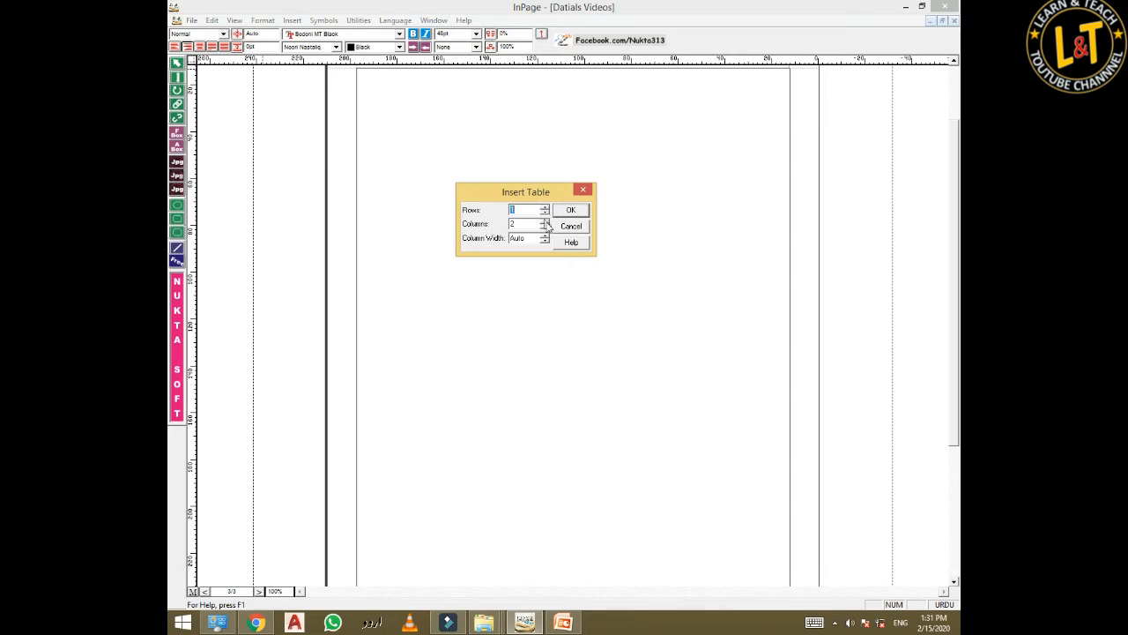
# - Insert a table with 2 rows and 7 columns on page 3
pyautogui.click(544, 207)
pyautogui.click(545, 222)
pyautogui.click(545, 222)
pyautogui.click(546, 222)
pyautogui.click(571, 210)
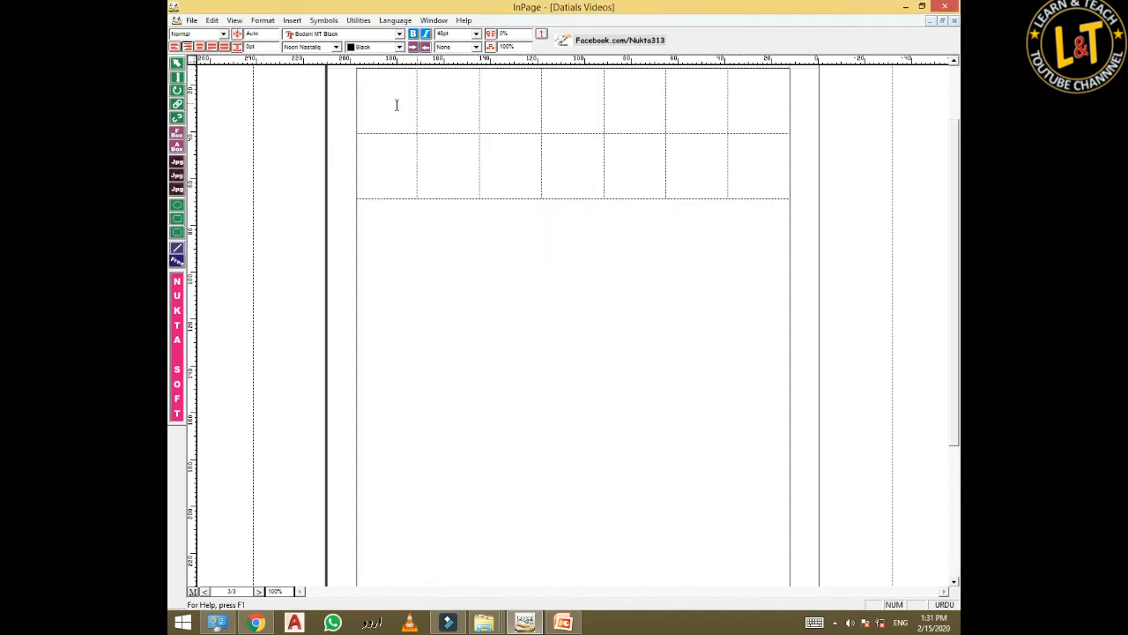
# - Select all cells in both rows of the new table
pyautogui.moveTo(775, 179); pyautogui.dragTo(433, 95)
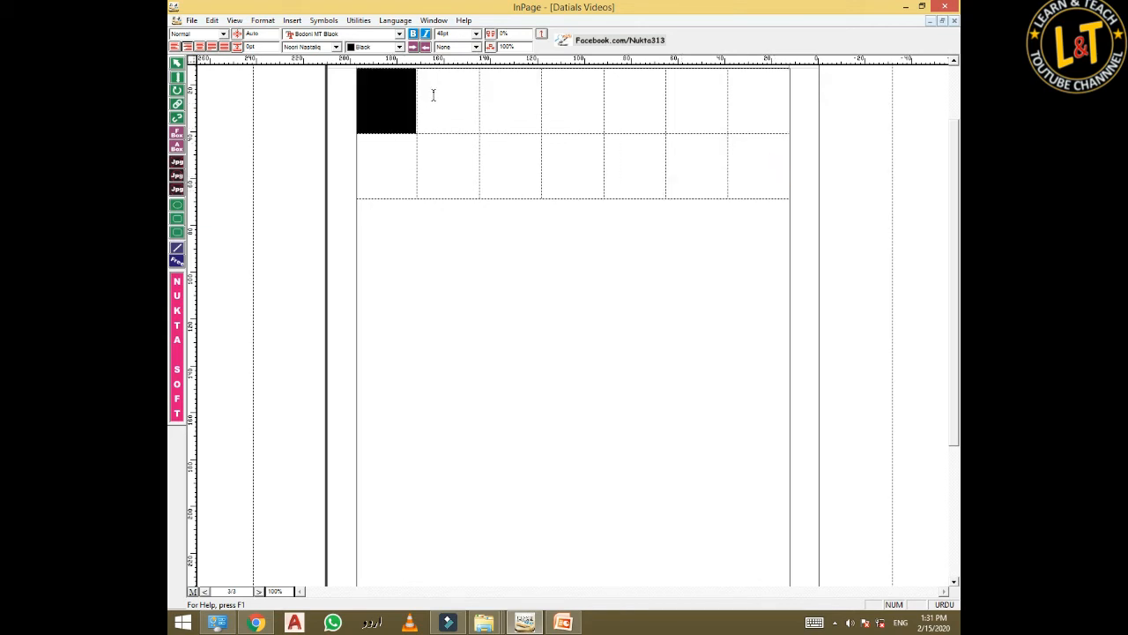
pyautogui.click(745, 118)
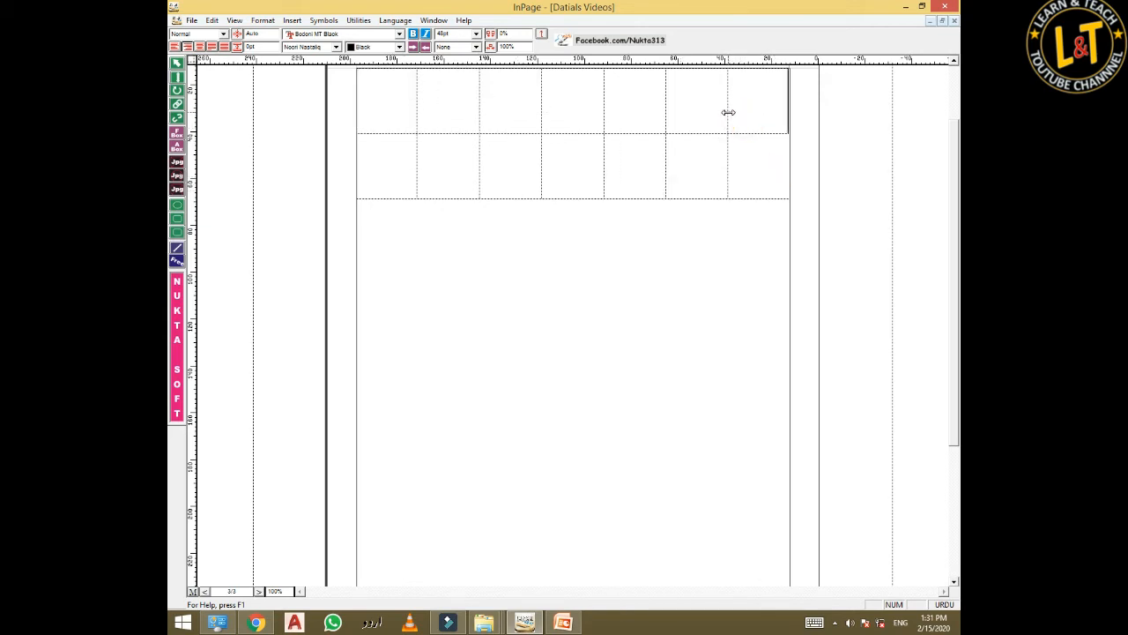
pyautogui.moveTo(745, 101); pyautogui.dragTo(398, 158)
pyautogui.click(522, 273)
pyautogui.moveTo(750, 106); pyautogui.dragTo(392, 154)
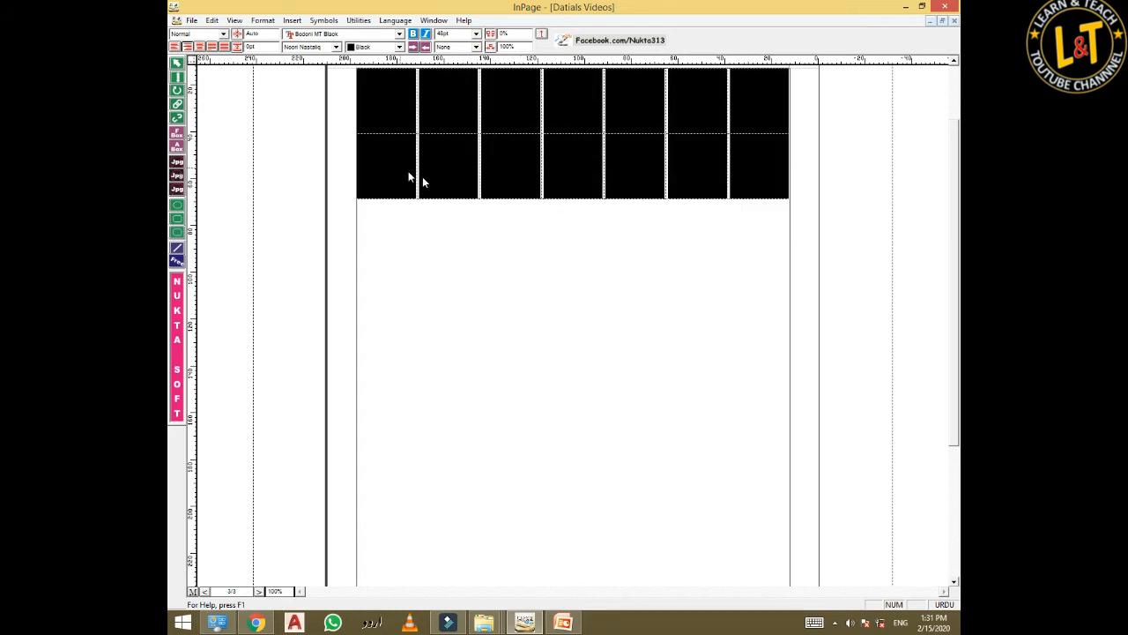
pyautogui.rightClick(584, 176)
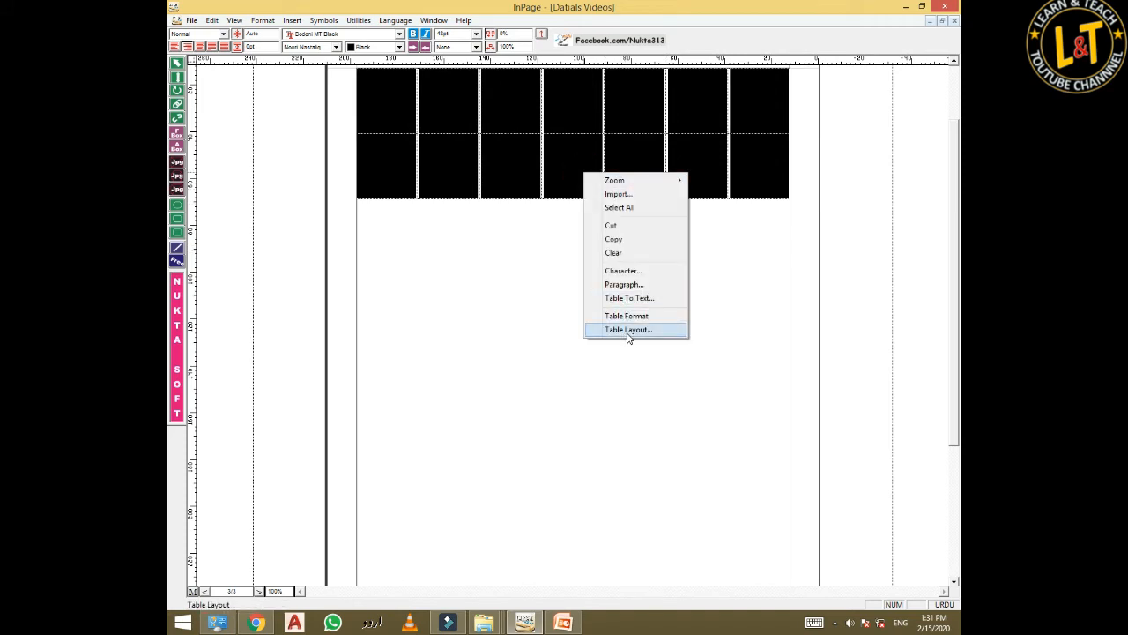
pyautogui.click(628, 330)
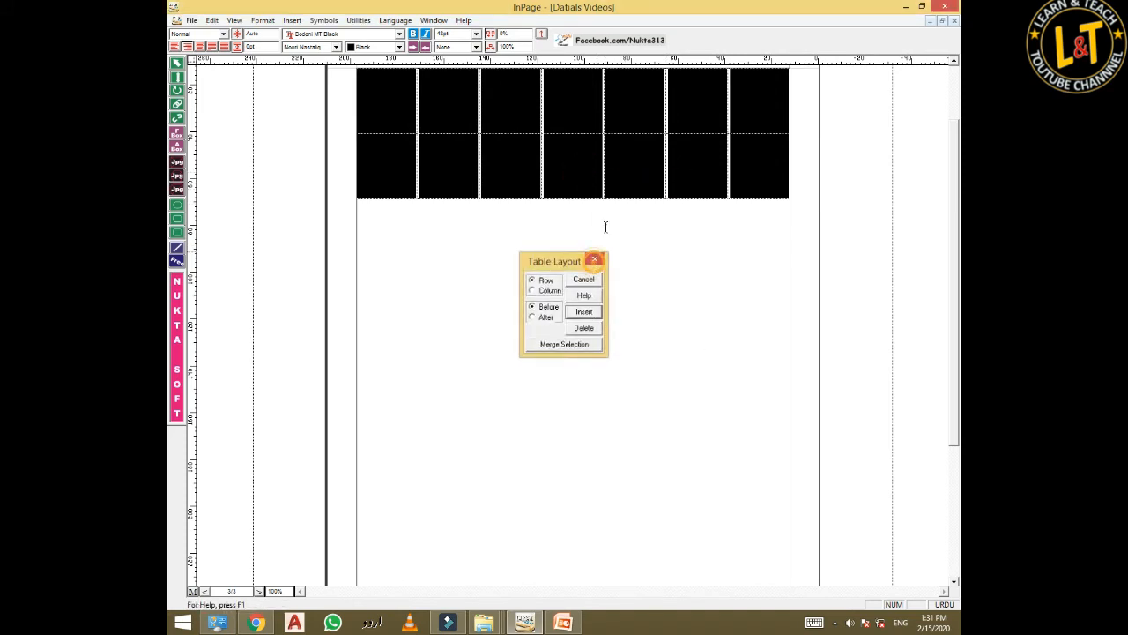
pyautogui.click(598, 256)
# - Apply the solid line border style to all selected table cells through the table format settings
pyautogui.rightClick(635, 182)
pyautogui.click(683, 328)
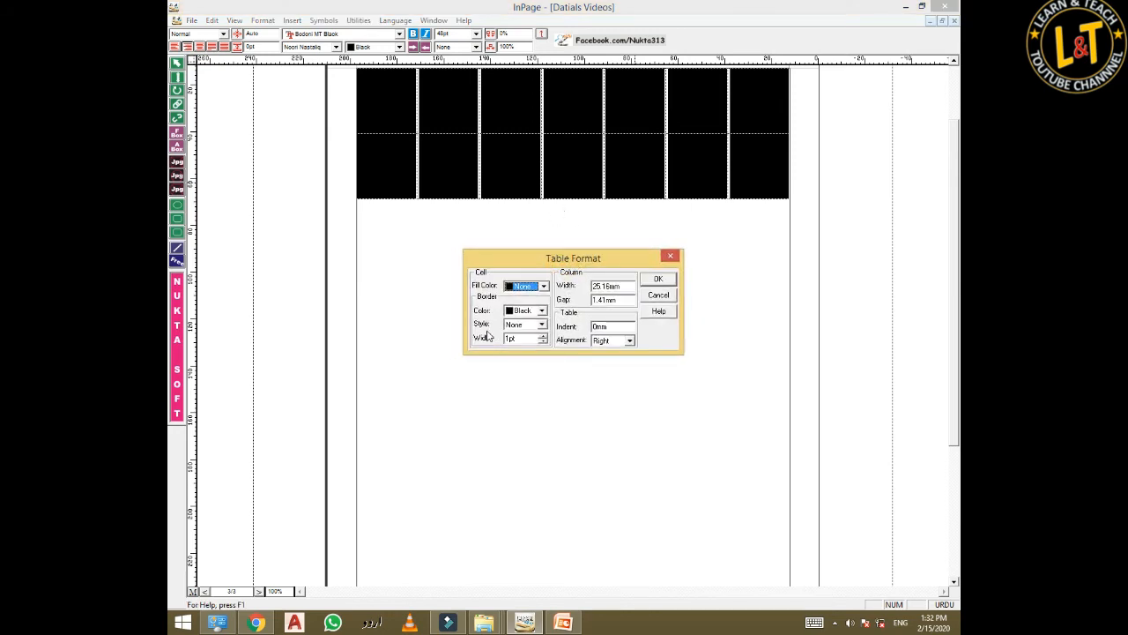
pyautogui.click(543, 325)
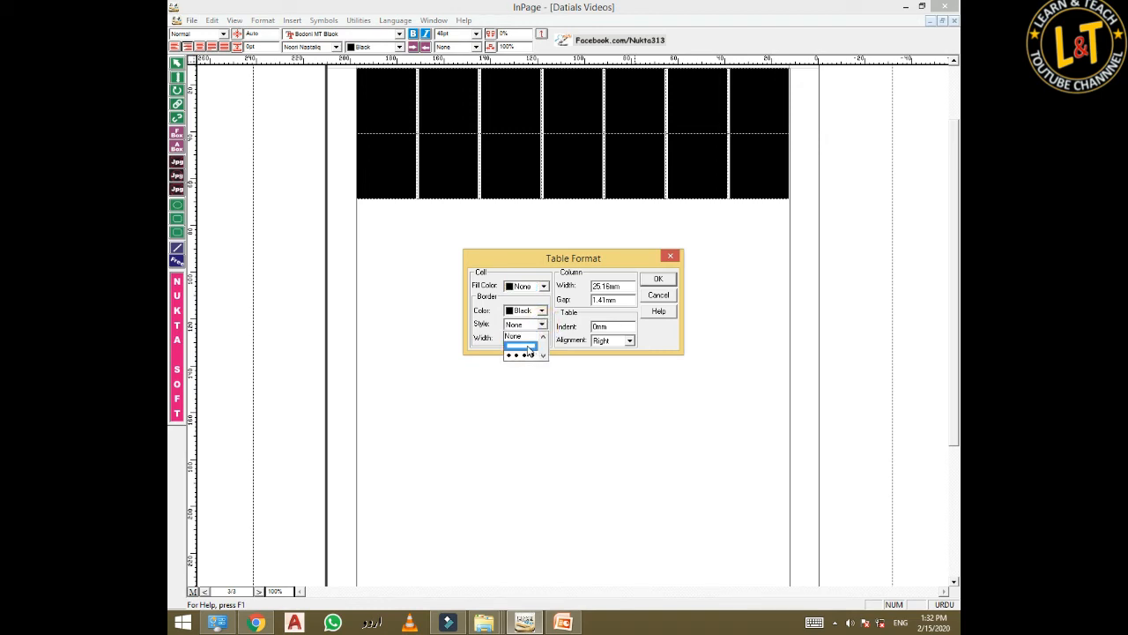
pyautogui.click(518, 345)
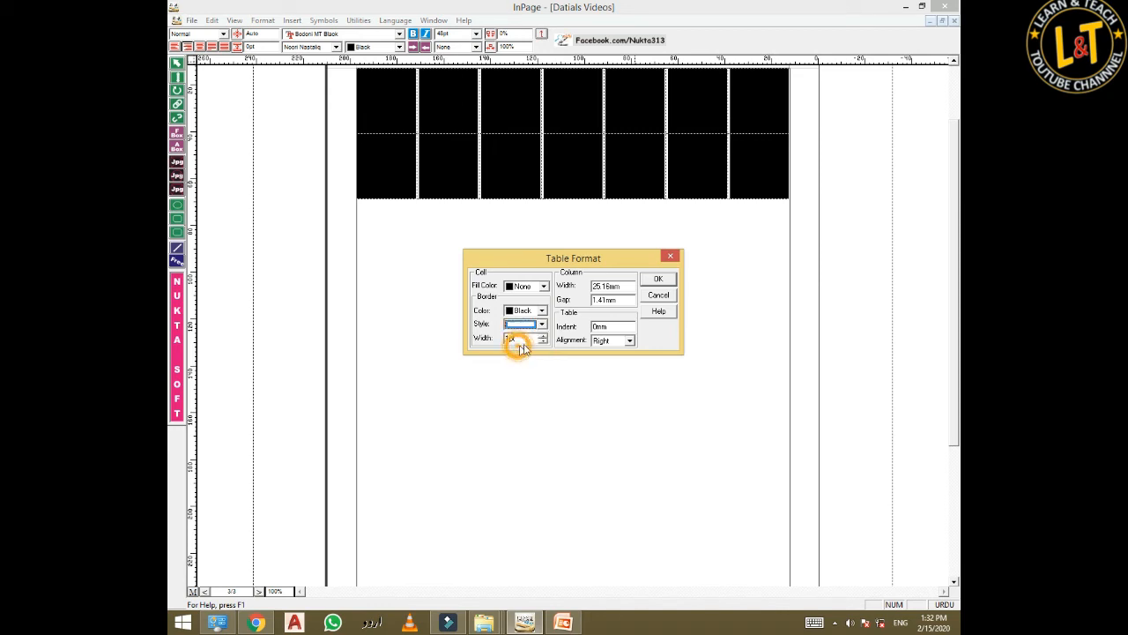
pyautogui.click(658, 279)
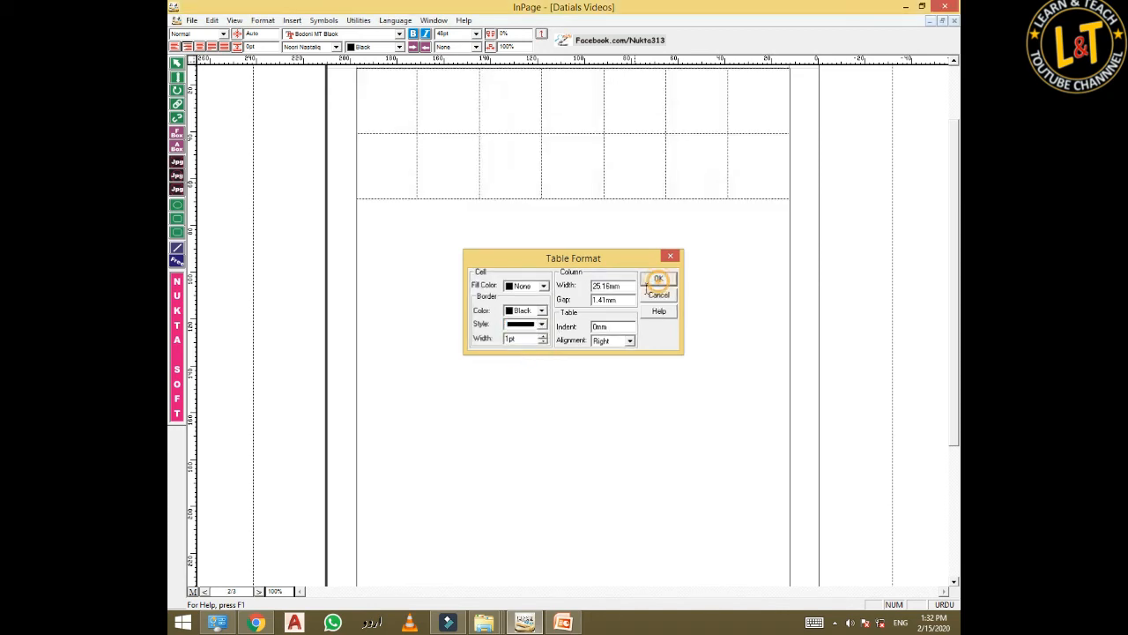
pyautogui.click(573, 260)
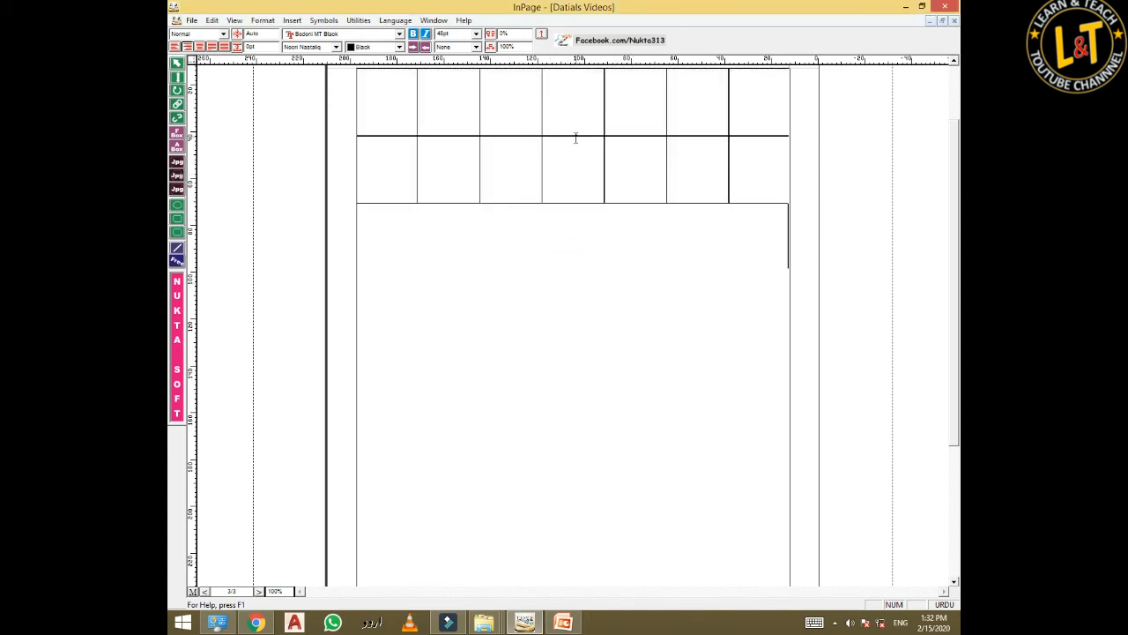
# - Select every table cell and reduce the font size to 20pt so the rows become shorter
pyautogui.click(608, 159)
pyautogui.click(527, 134)
pyautogui.moveTo(754, 92); pyautogui.dragTo(401, 173)
pyautogui.doubleClick(454, 33)
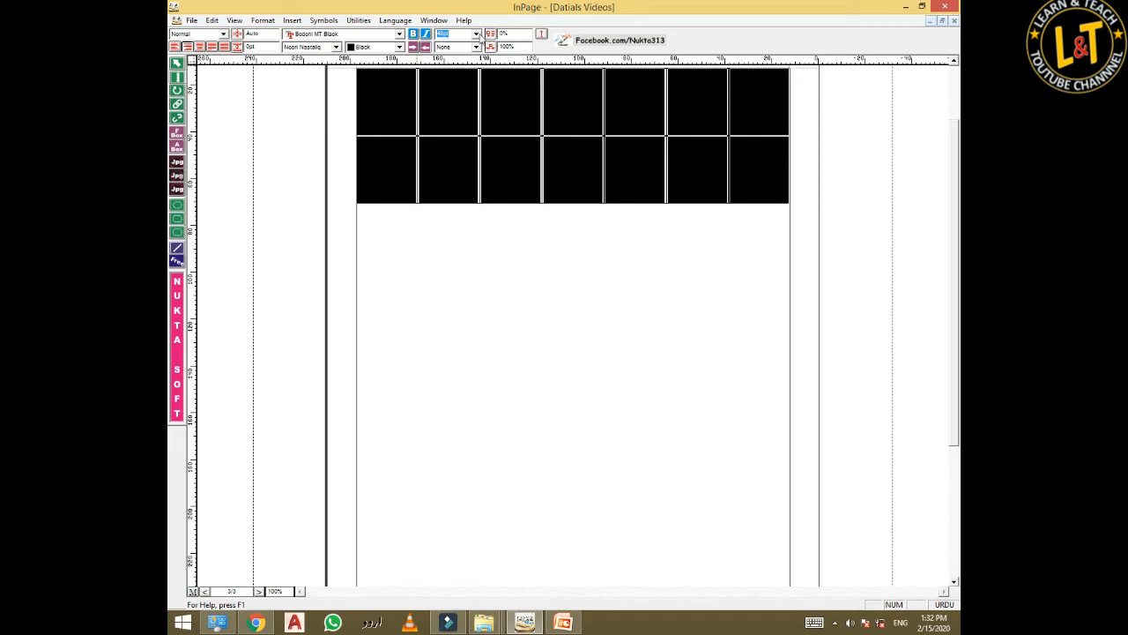
pyautogui.click(476, 34)
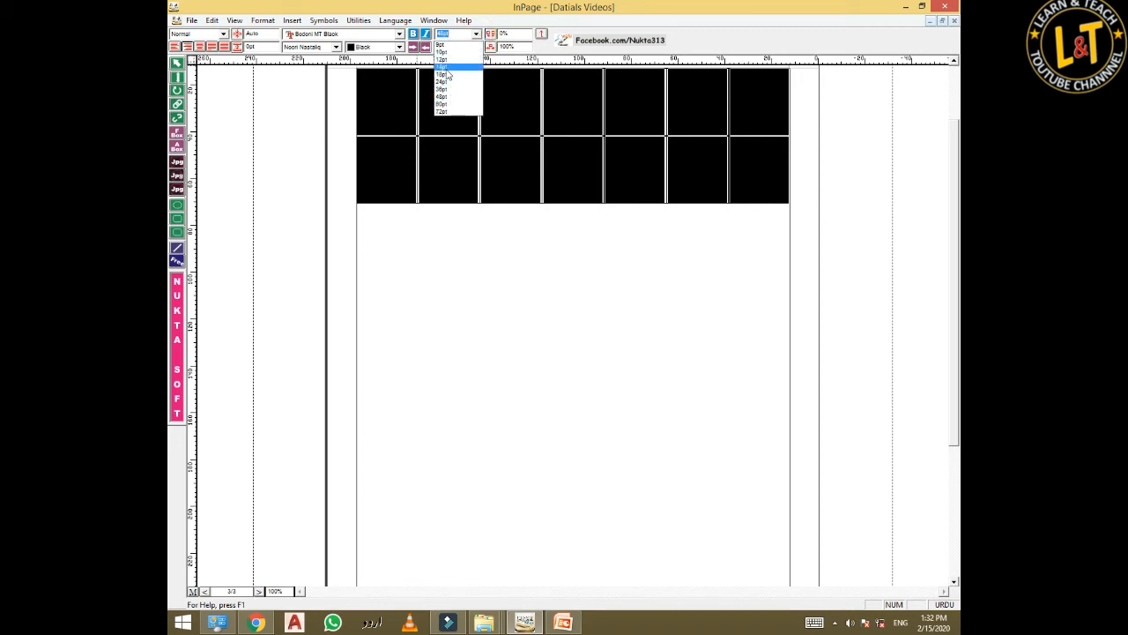
pyautogui.click(446, 83)
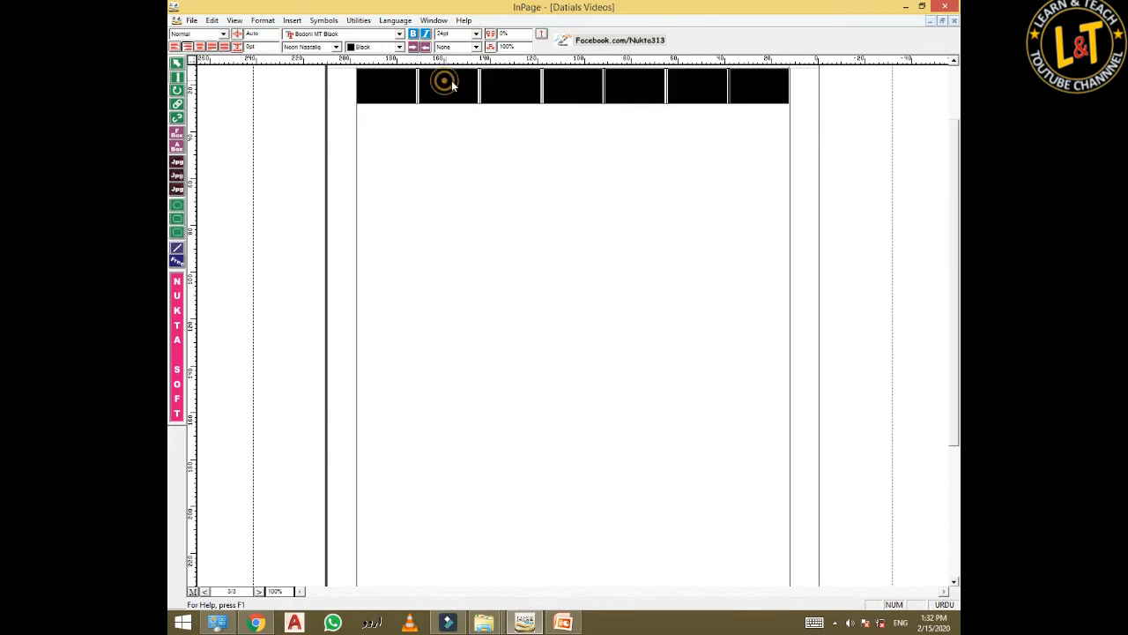
pyautogui.click(412, 35)
# - Place the text cursor on the empty line above the table and write "سمری بلز" as the start of its title
pyautogui.scroll(5, 572, 326)
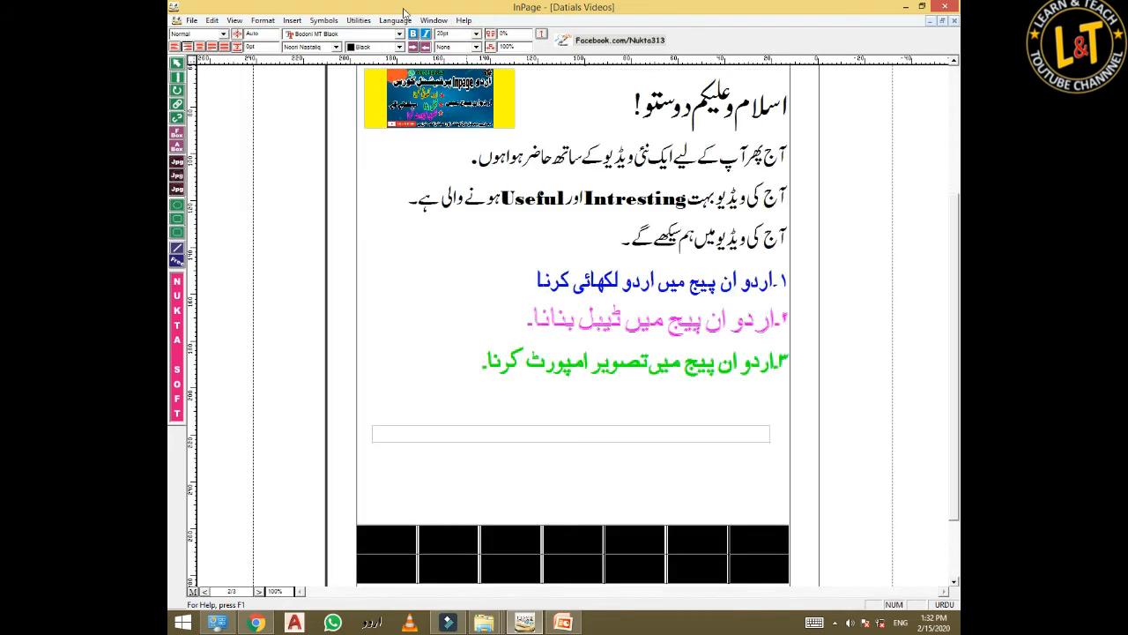
pyautogui.click(675, 486)
pyautogui.scroll(-5, 682, 491)
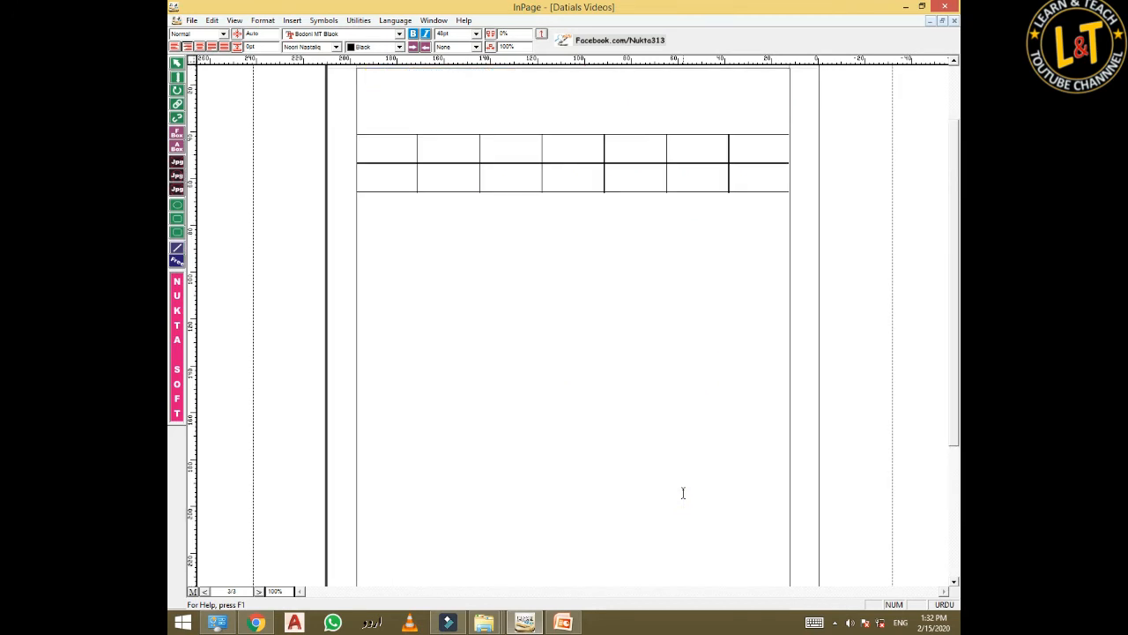
pyautogui.scroll(5, 682, 492)
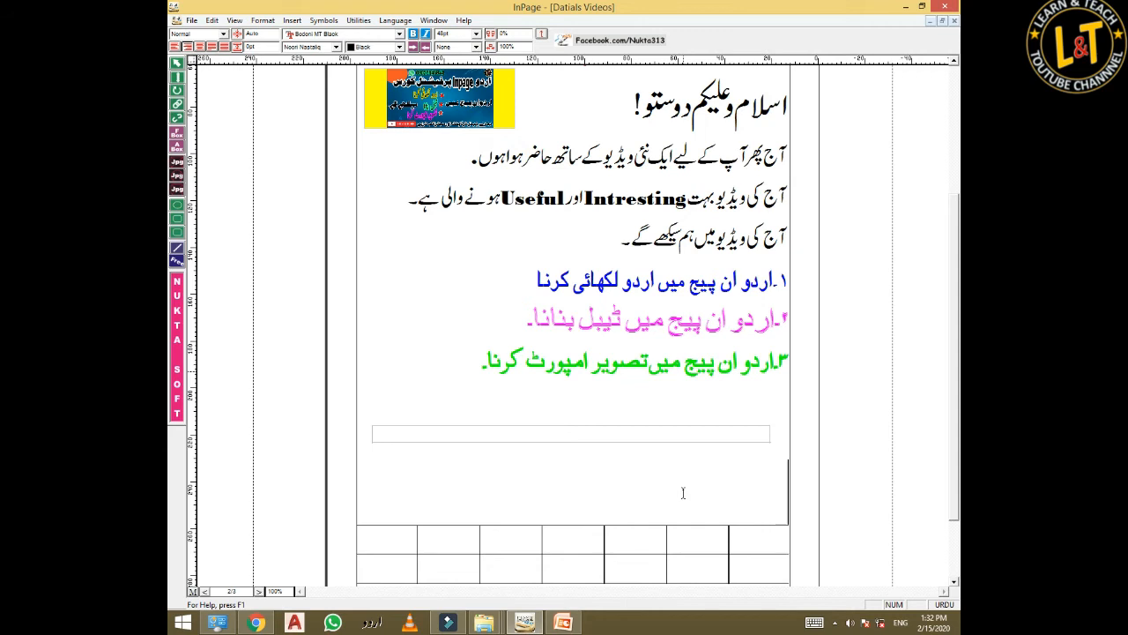
pyautogui.scroll(-5, 682, 493)
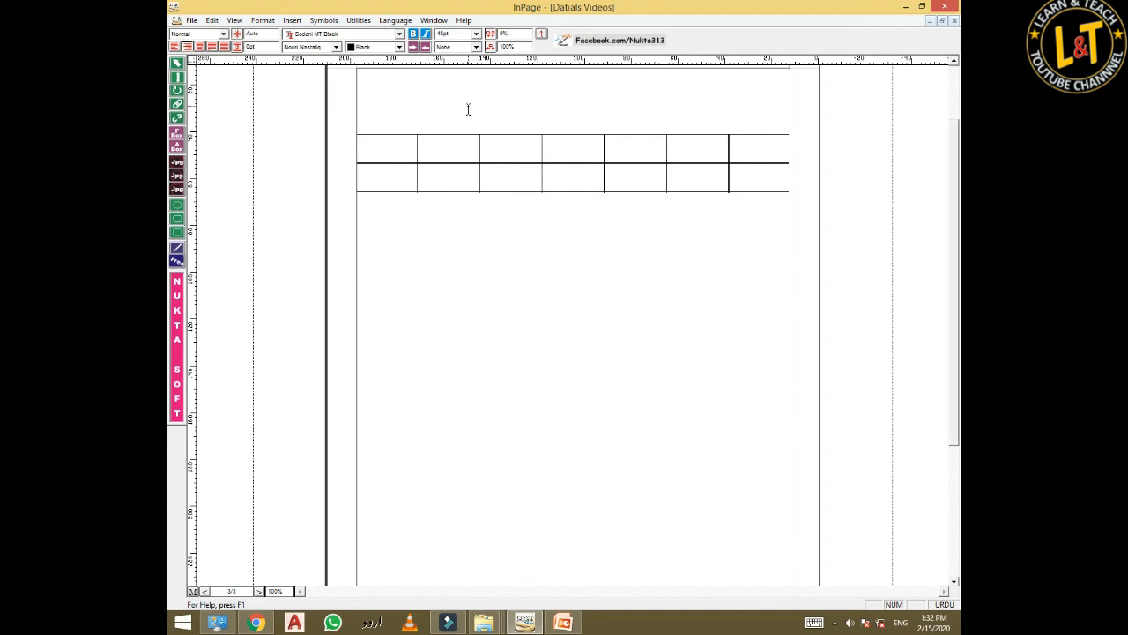
pyautogui.write('سمری بلز')
# - Complete the table title by adding "فروی" in Urdu and "2020" in English after the existing words
pyautogui.hotkey('ctrl', 'space')
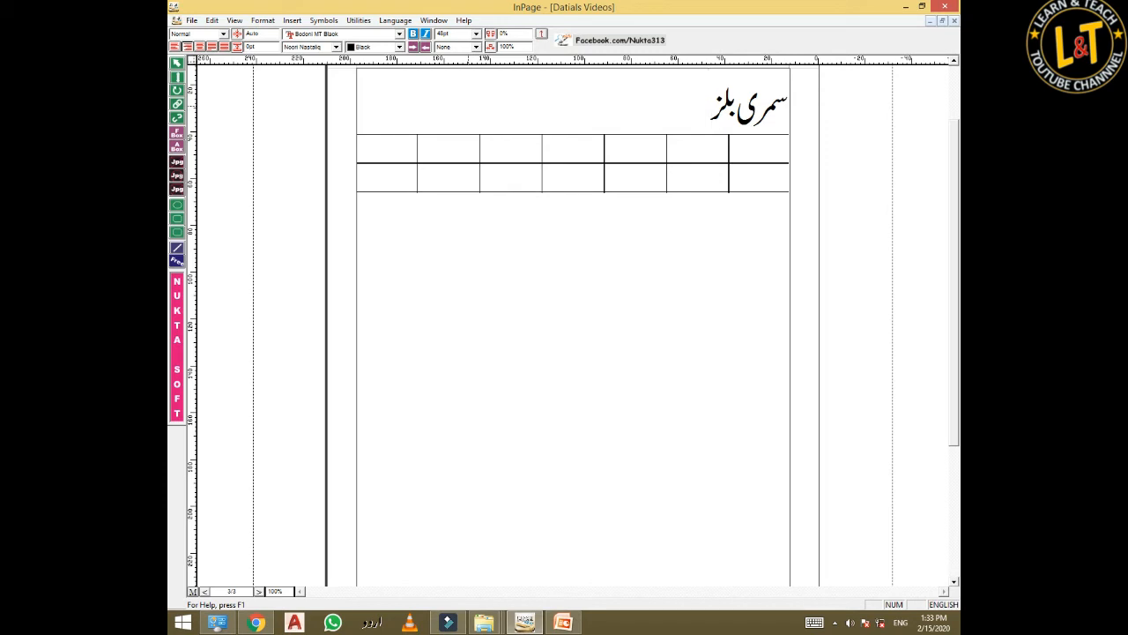
pyautogui.hotkey('ctrl', 'space')
pyautogui.write('ما')
pyautogui.press('BackSpace')
pyautogui.press('BackSpace')
pyautogui.write('فبر')
pyautogui.press('BackSpace')
pyautogui.press('BackSpace')
pyautogui.write('ری')
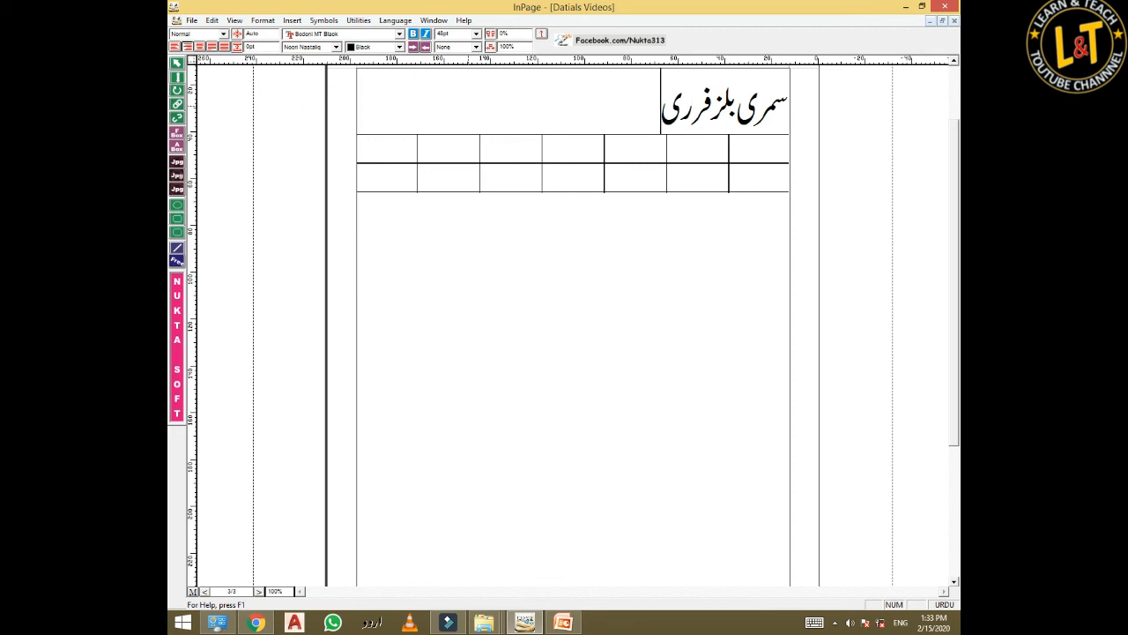
pyautogui.press('BackSpace')
pyautogui.write('ور')
pyautogui.press('BackSpace')
pyautogui.write('ی')
pyautogui.hotkey('ctrl', 'space')
pyautogui.write('2020')
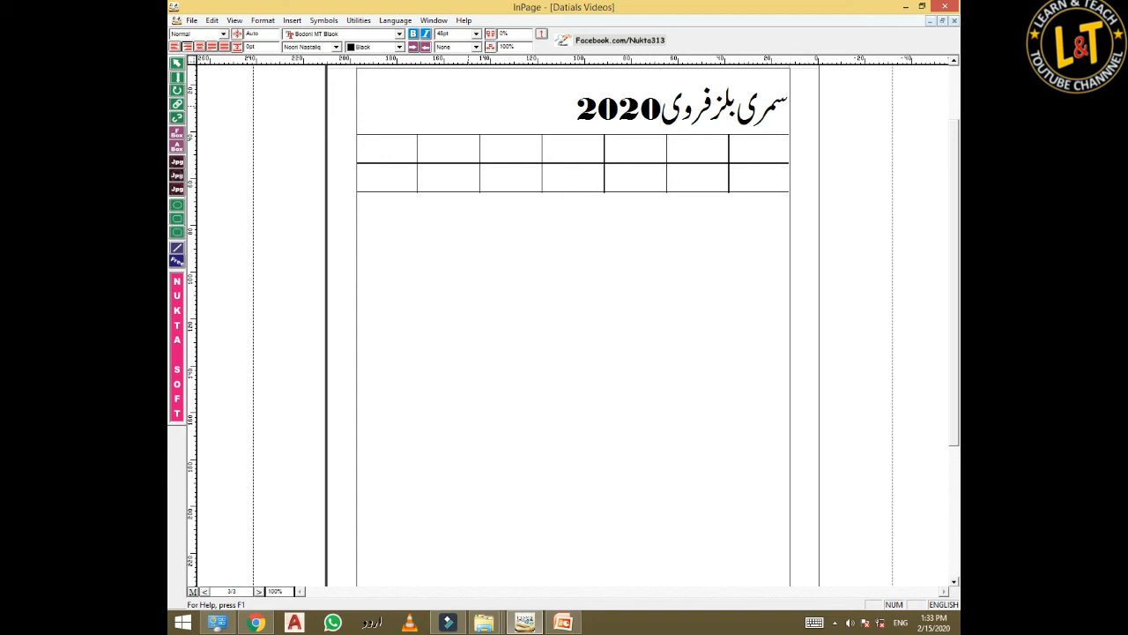
# - Centre the title line above the table
pyautogui.moveTo(547, 125); pyautogui.dragTo(784, 123)
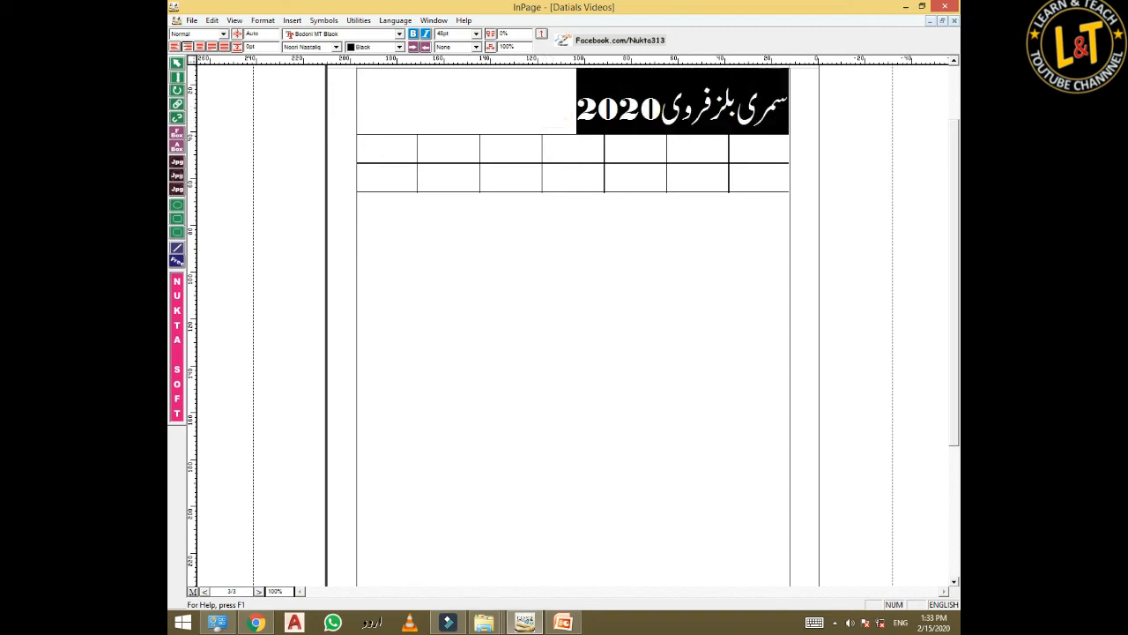
pyautogui.click(199, 46)
pyautogui.click(441, 114)
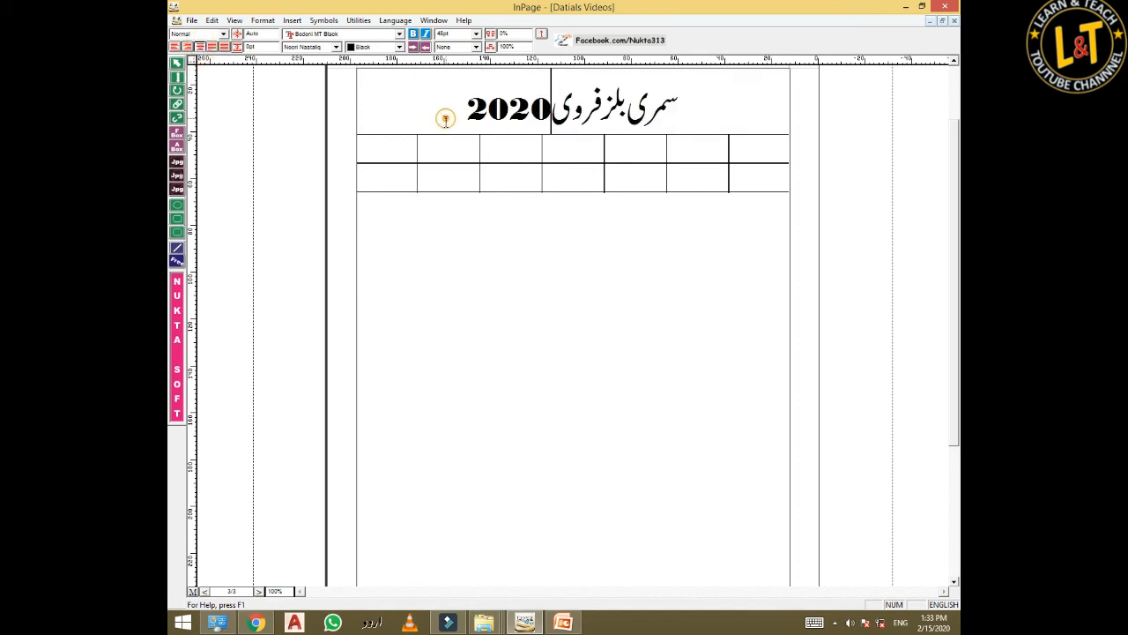
pyautogui.click(680, 102)
# - Enter the Urdu headings "سریل نمبر" and "تاریخ" in the first two header cells, starting from the rightmost column
pyautogui.click(736, 151)
pyautogui.press('BackSpace')
pyautogui.hotkey('ctrl', 'space')
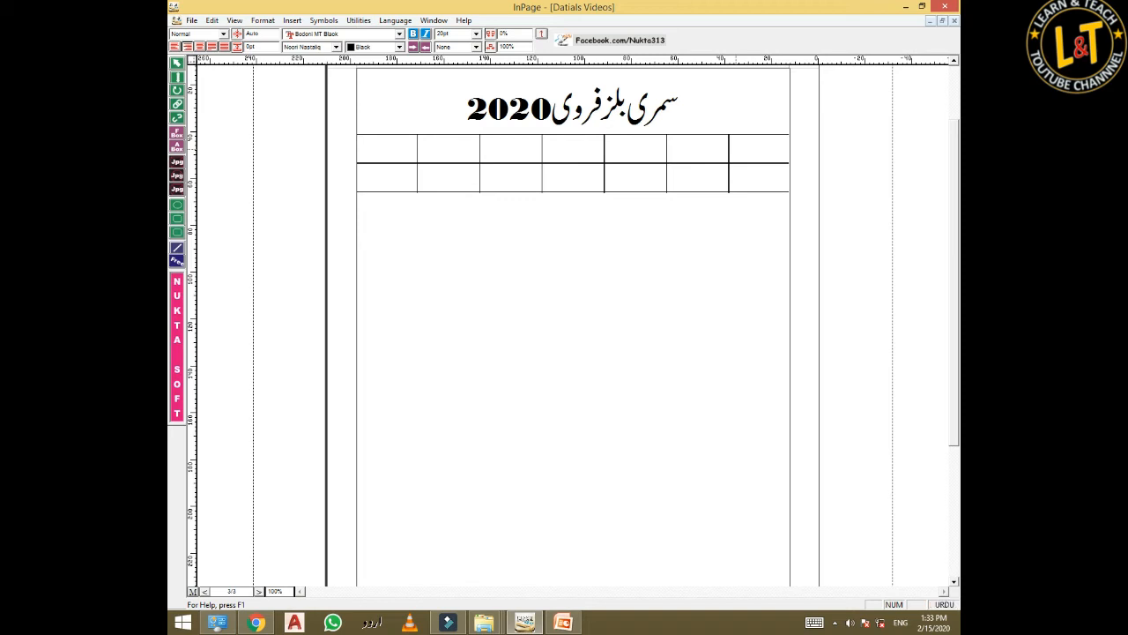
pyautogui.write('ی')
pyautogui.press('BackSpace')
pyautogui.write('ریل نمبر')
pyautogui.press('Tab')
pyautogui.write('تاریخ')
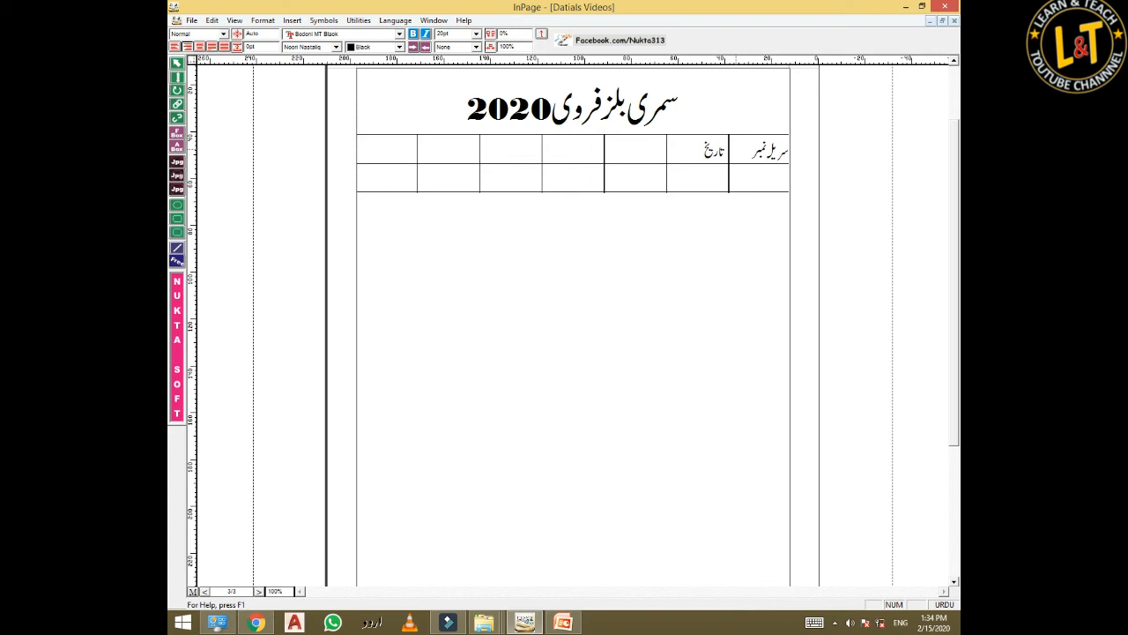
# - Enter the headings "نام اشیاء", "تعداد" and "قیمت" in the third, fourth and fifth header cells
pyautogui.write('ام اشیاء')
pyautogui.press('BackSpace')
pyautogui.press('Tab')
pyautogui.write('تعداد')
pyautogui.press('Tab')
pyautogui.write('قیمت')
# - Enter the heading text "کاٹن اماء" in the sixth header cell, correcting the ending of its second word
pyautogui.write('کاٹن اماو')
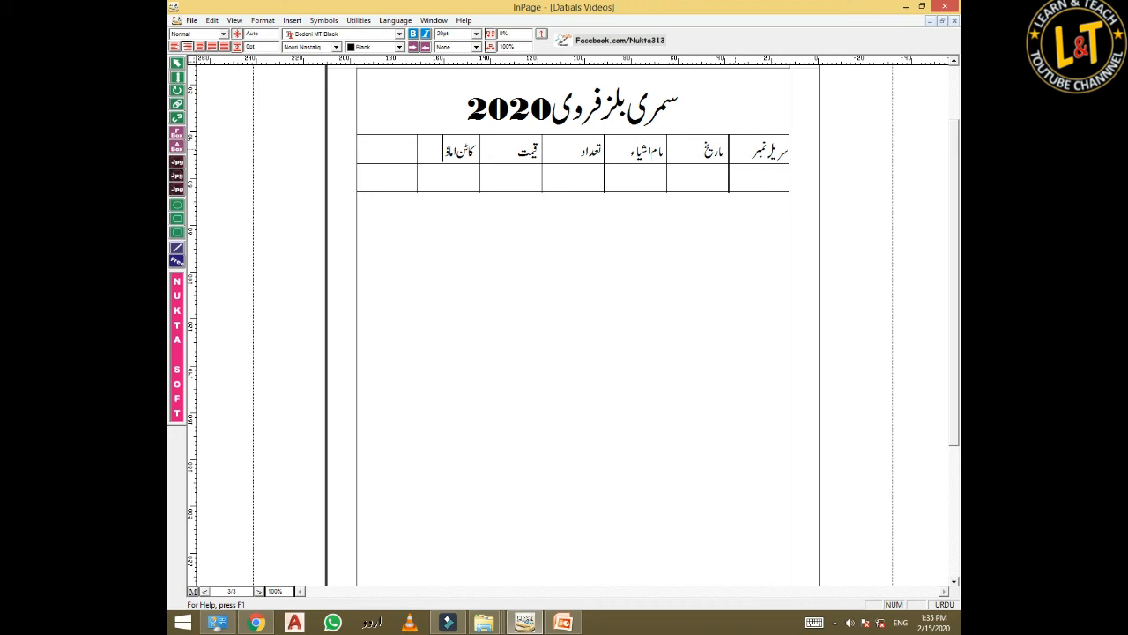
pyautogui.write('ئٹ')
pyautogui.press('BackSpace')
pyautogui.press('BackSpace')
pyautogui.press('BackSpace')
pyautogui.write('ؤ')
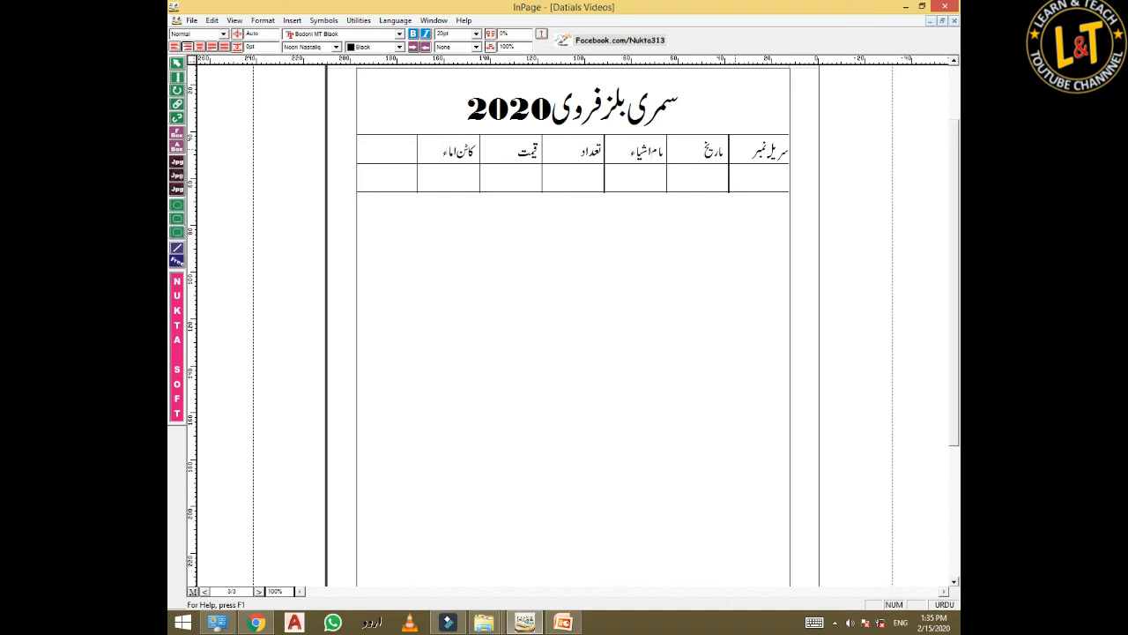